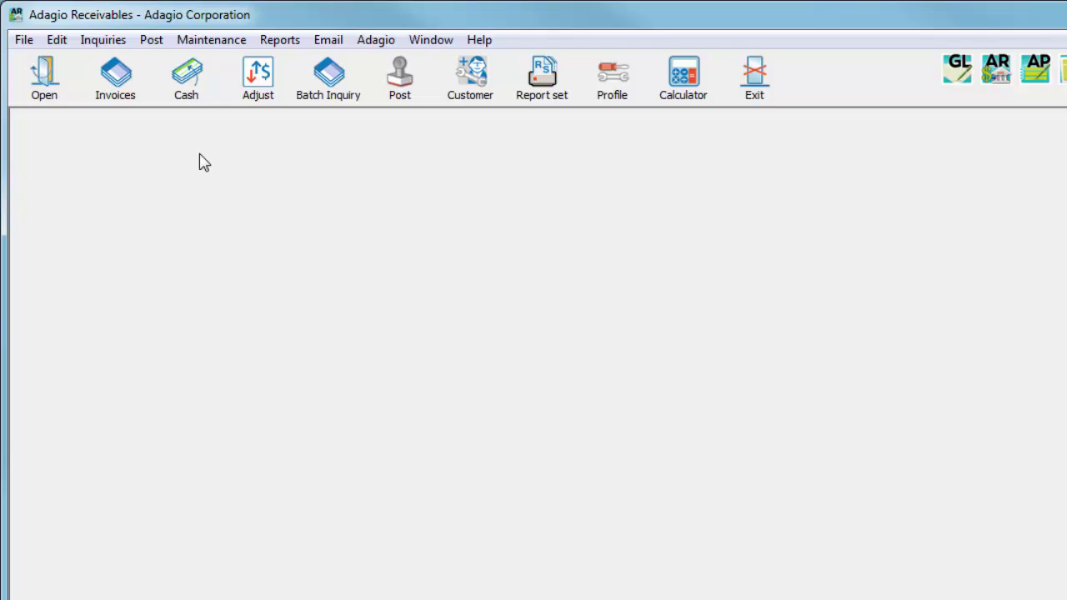
Open invoice batch 15, February invoices, showing its existing 630.00 invoice
left_click(55, 40)
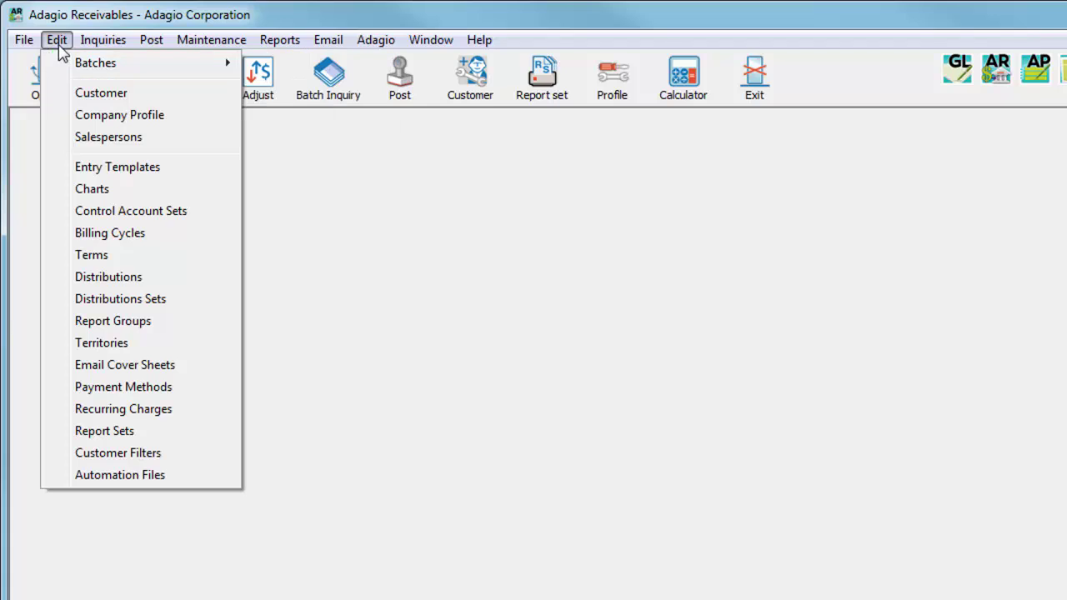
left_click(59, 43)
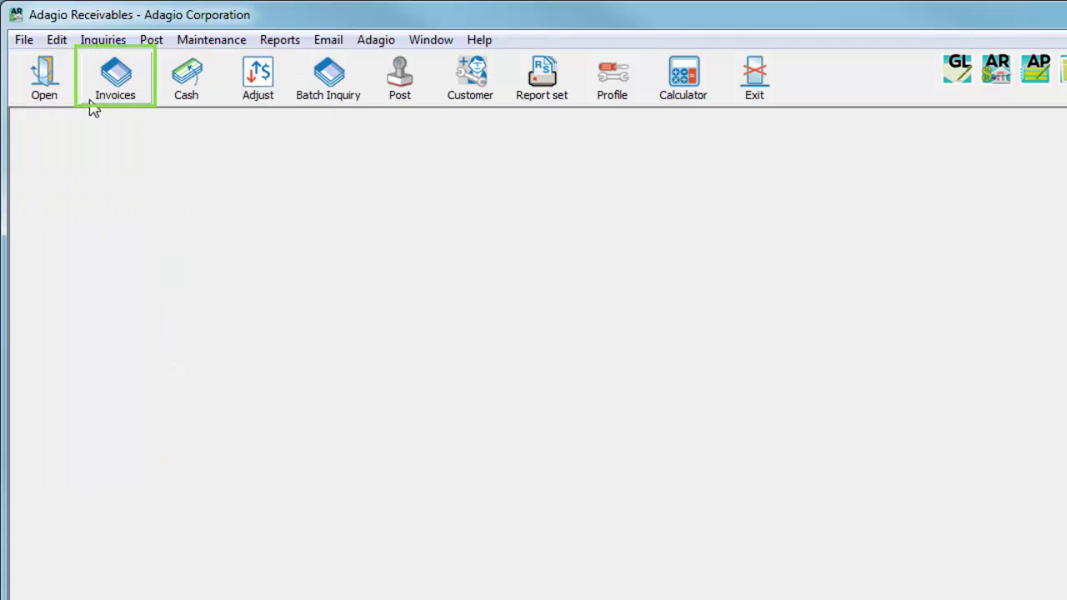
left_click(90, 102)
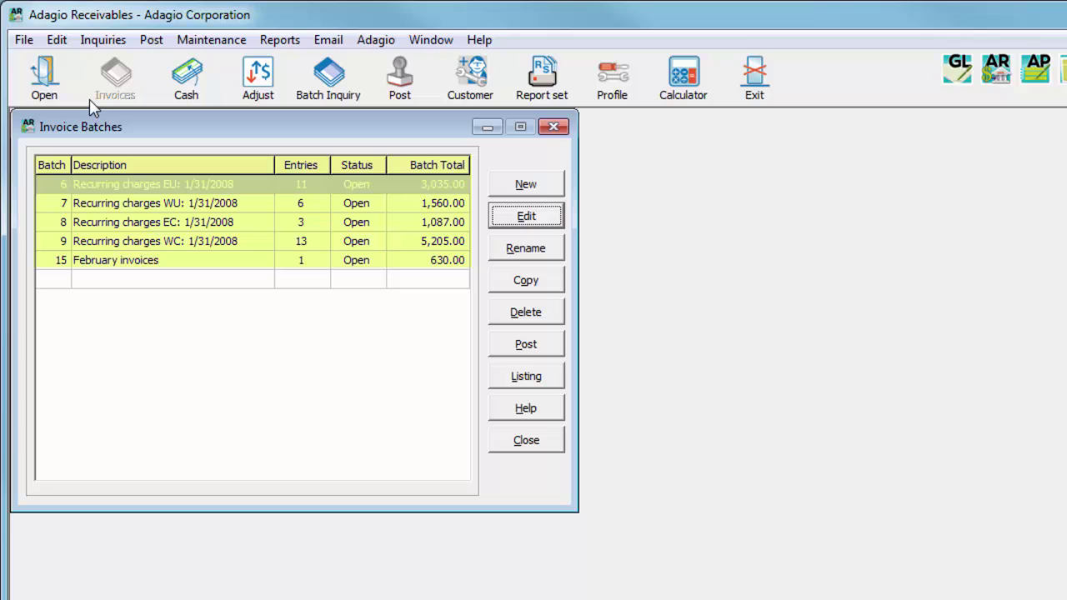
left_click(185, 261)
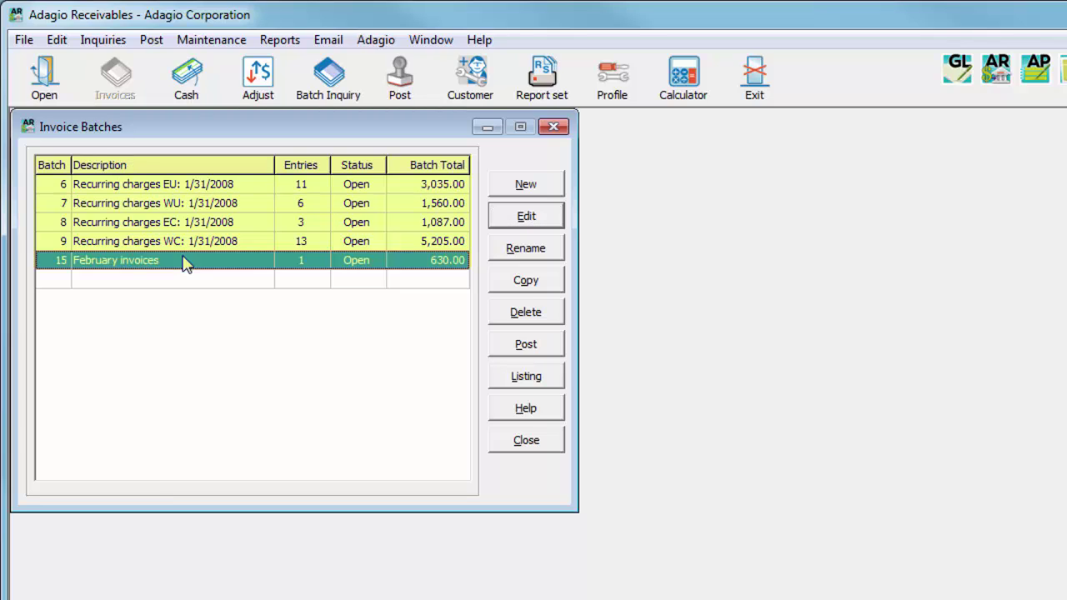
double_click(185, 261)
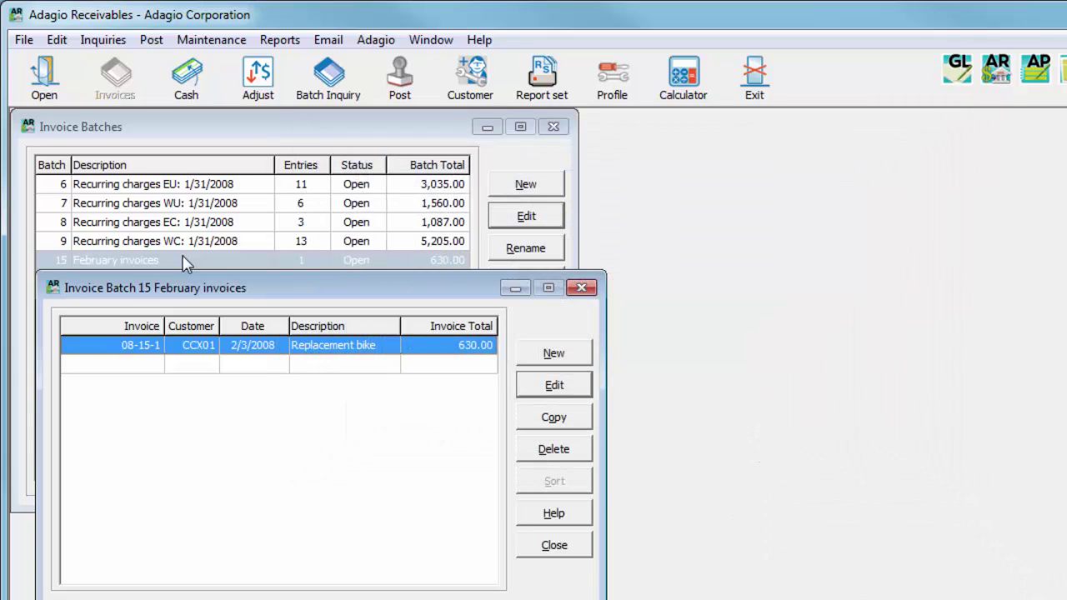
Start a new invoice in the batch, keeping Invoice as the document type
left_click(538, 361)
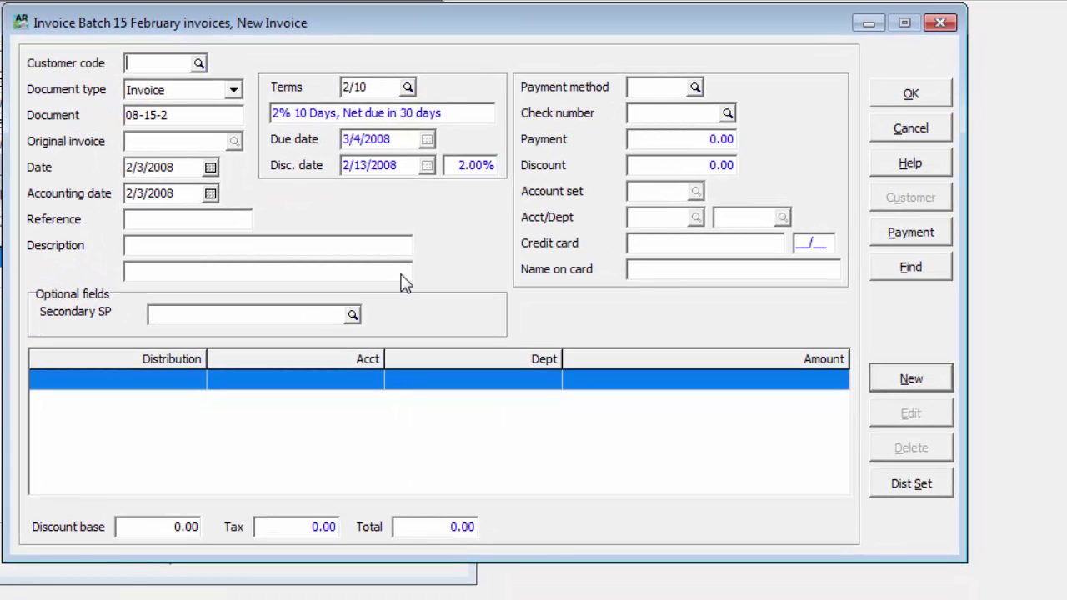
left_click(234, 94)
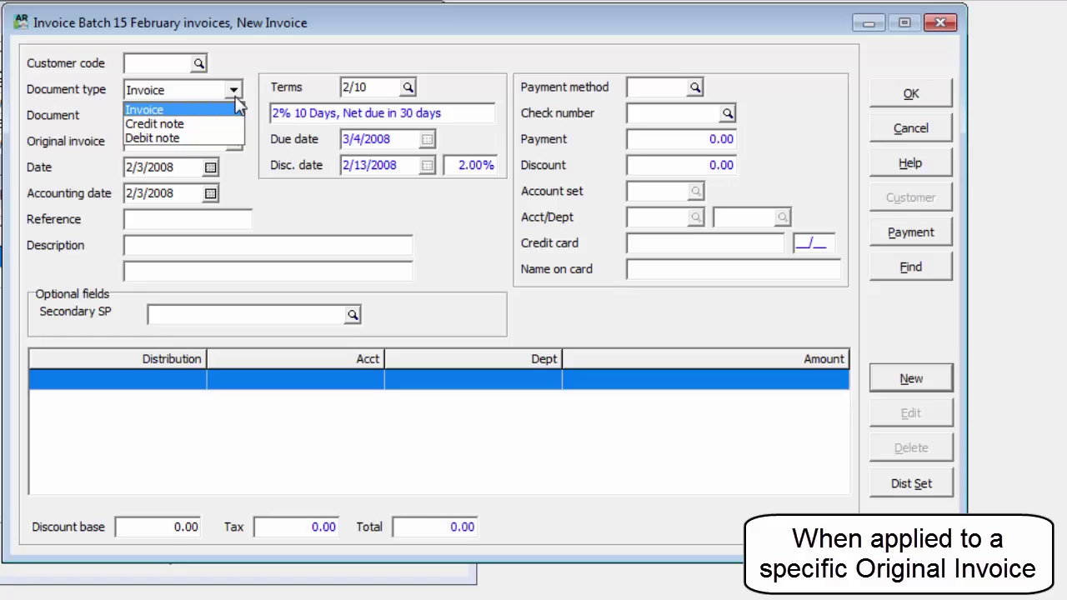
left_click(236, 97)
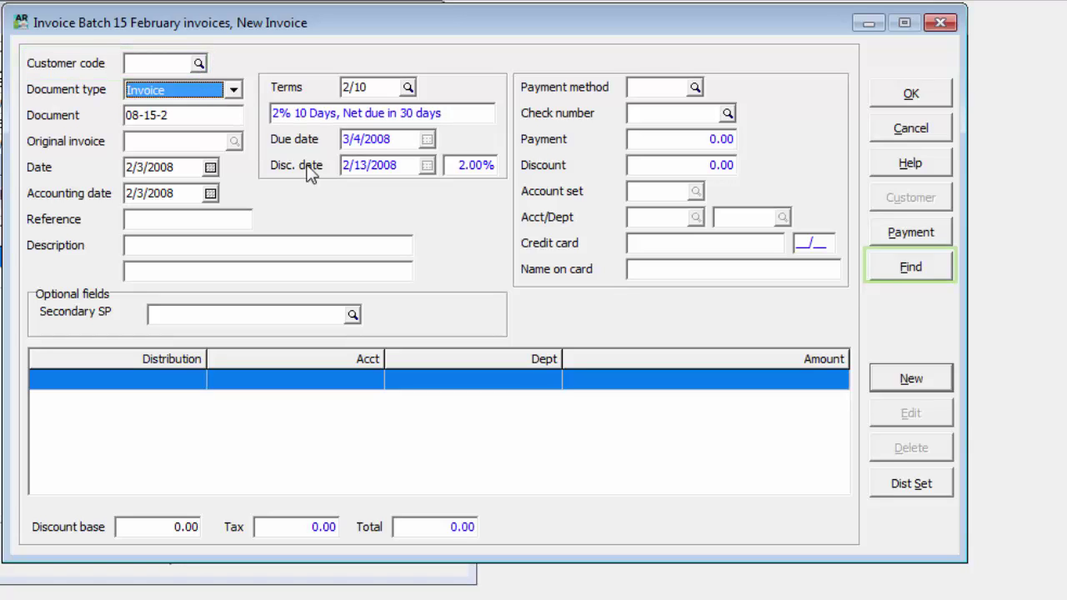
Assign customer CCX Express to the invoice, filling in PREPAY terms and payment method mc
left_click(887, 268)
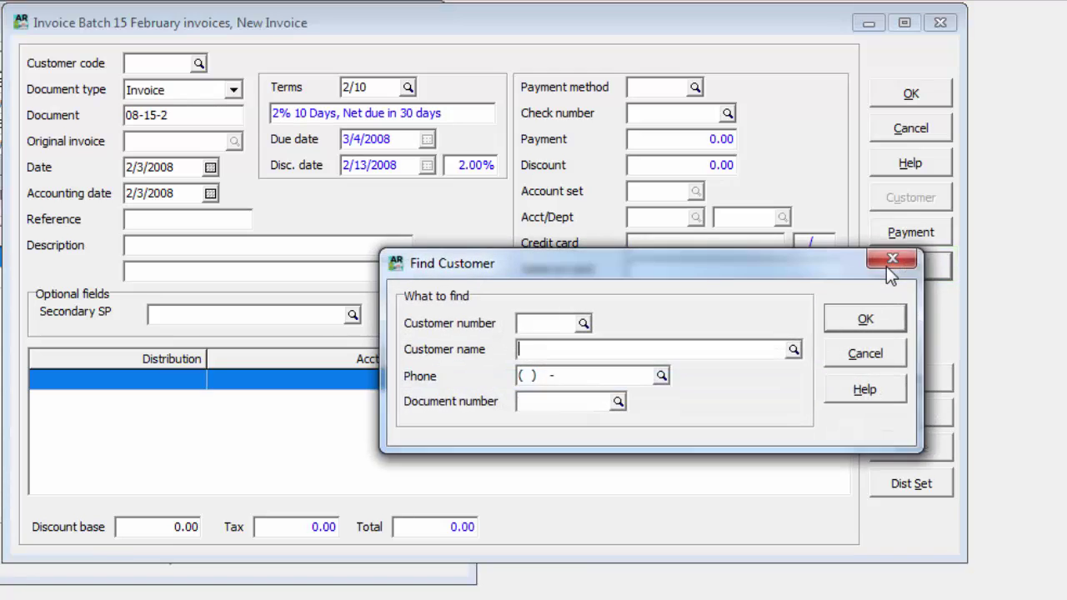
type("CCX")
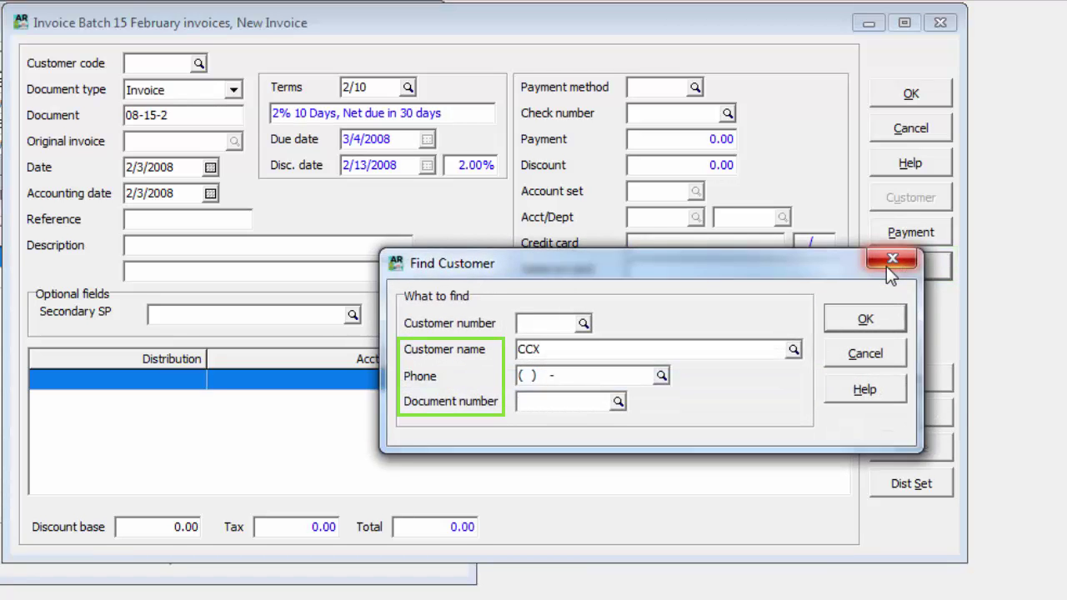
key("Return")
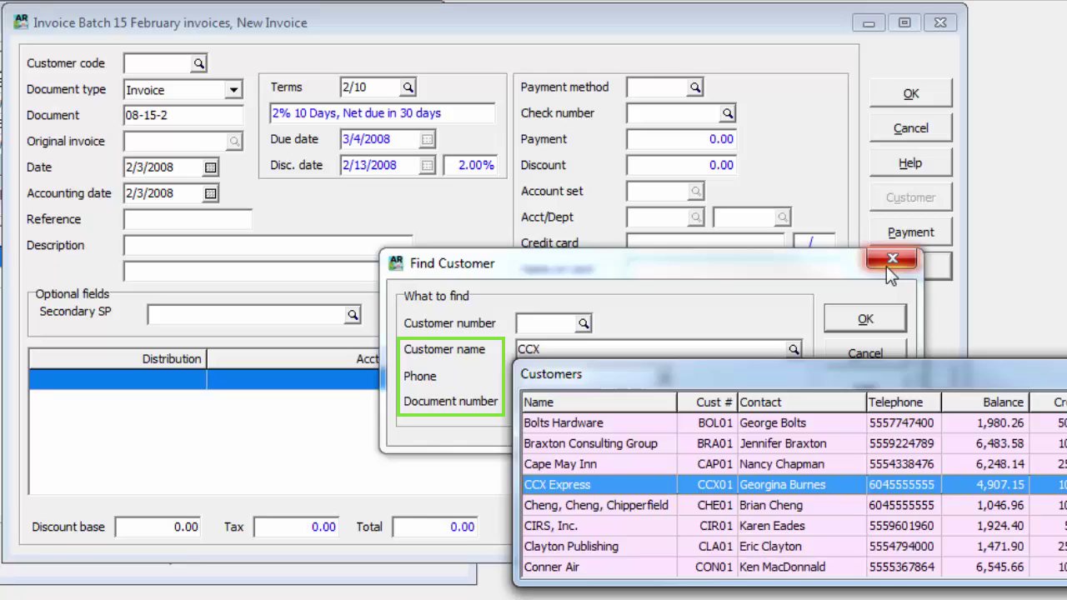
key("Return")
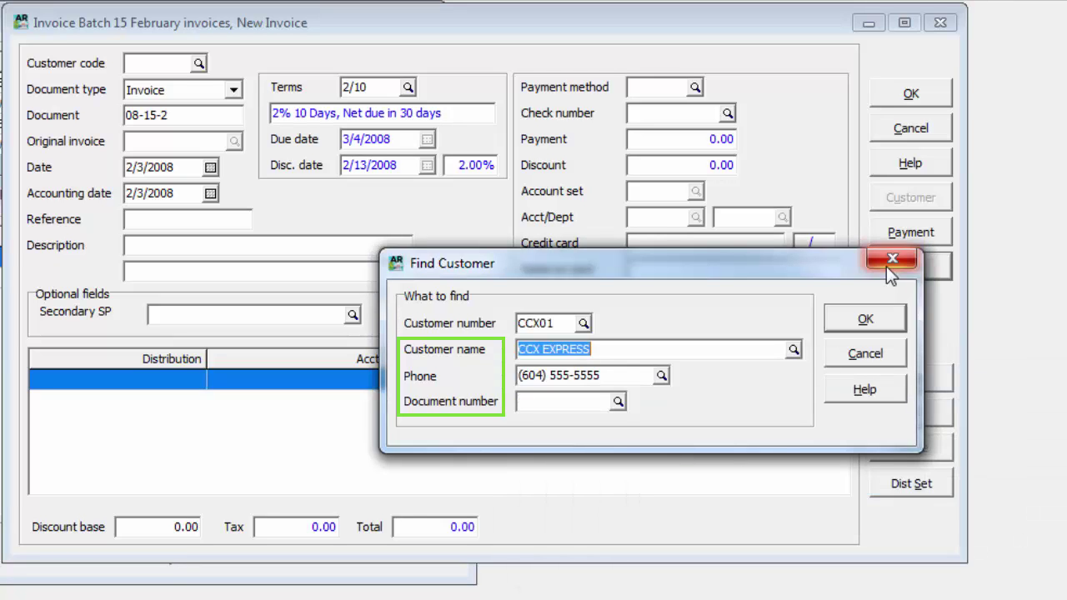
left_click(863, 324)
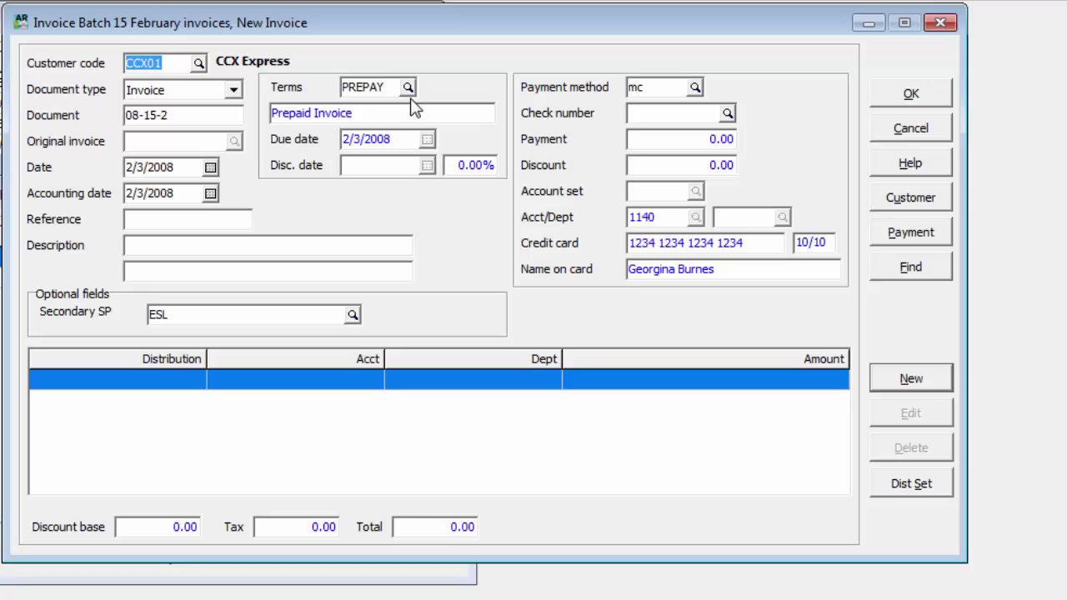
left_click_drag(385, 87, 323, 94)
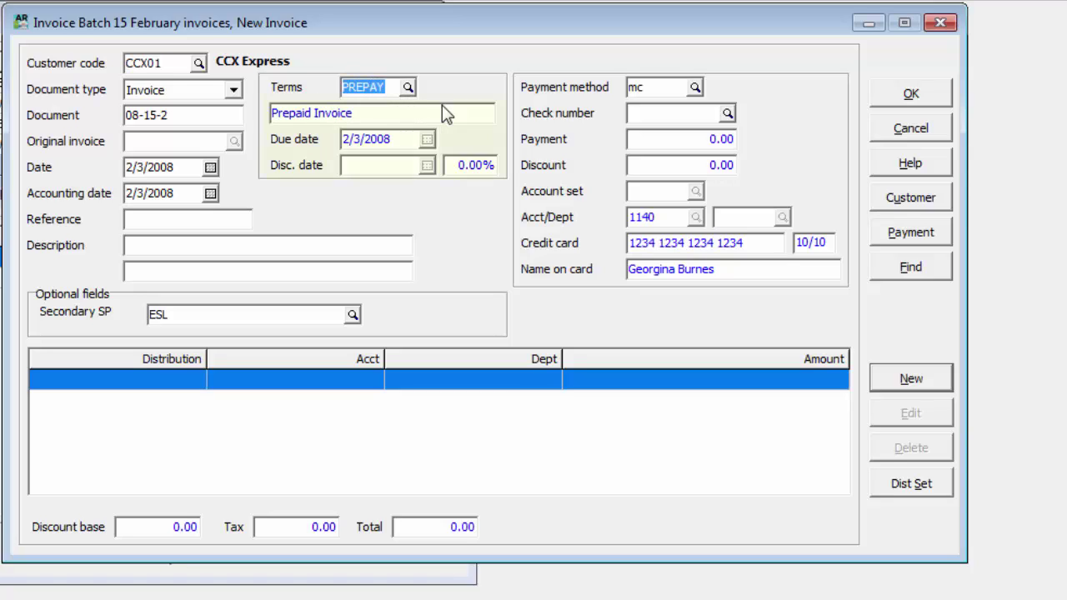
key("Delete")
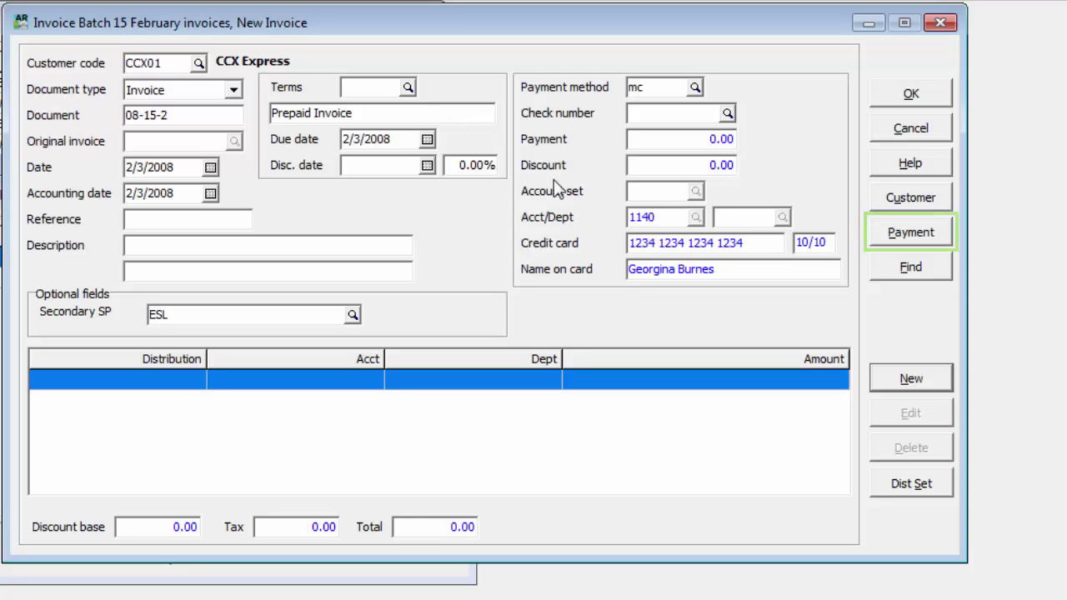
left_click(878, 238)
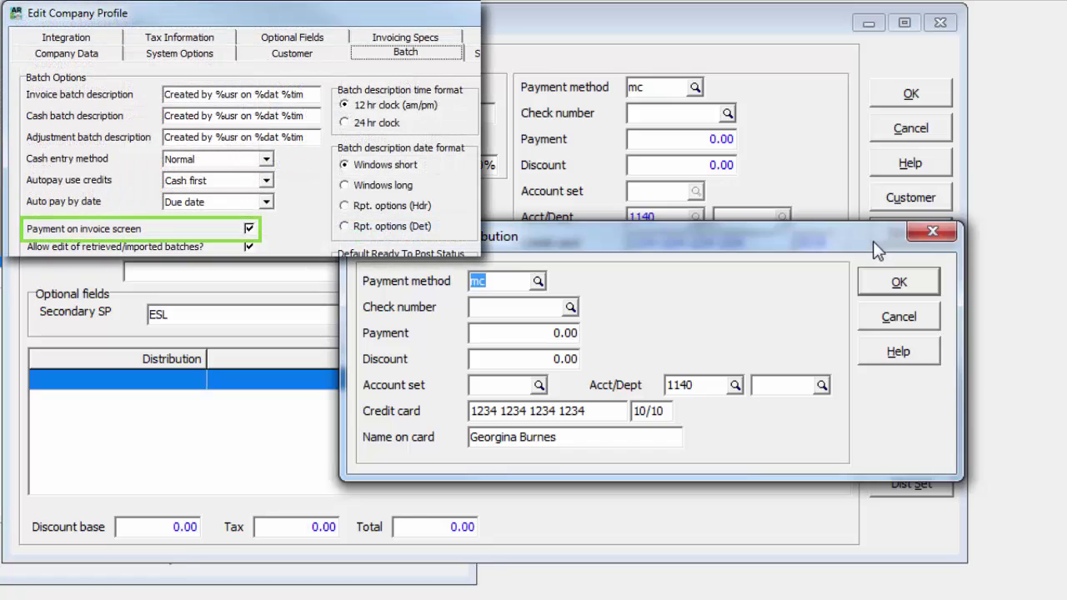
left_click(875, 315)
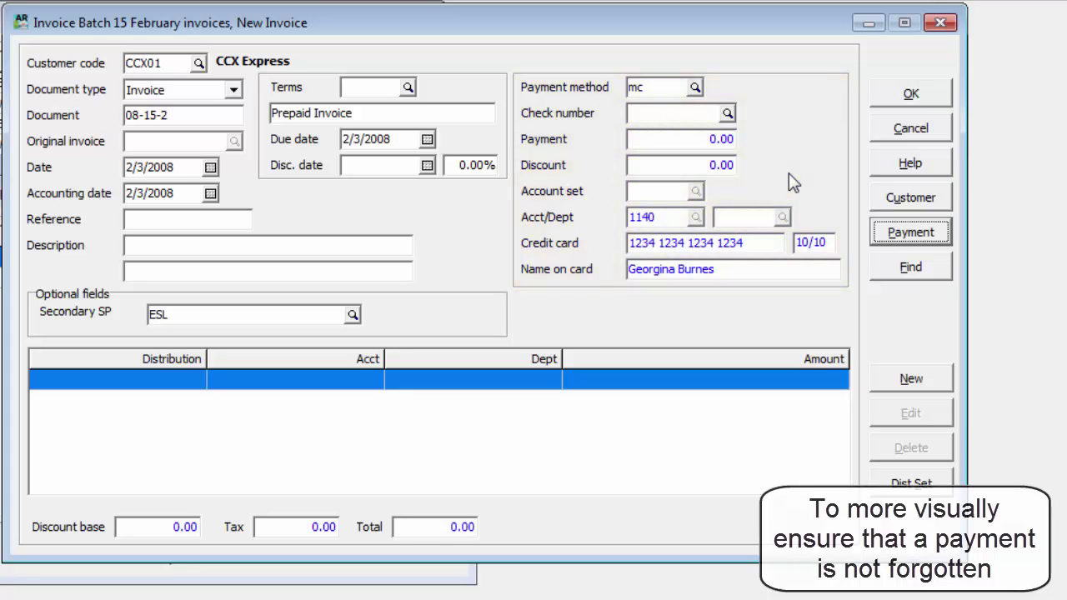
left_click(408, 86)
double_click(421, 245)
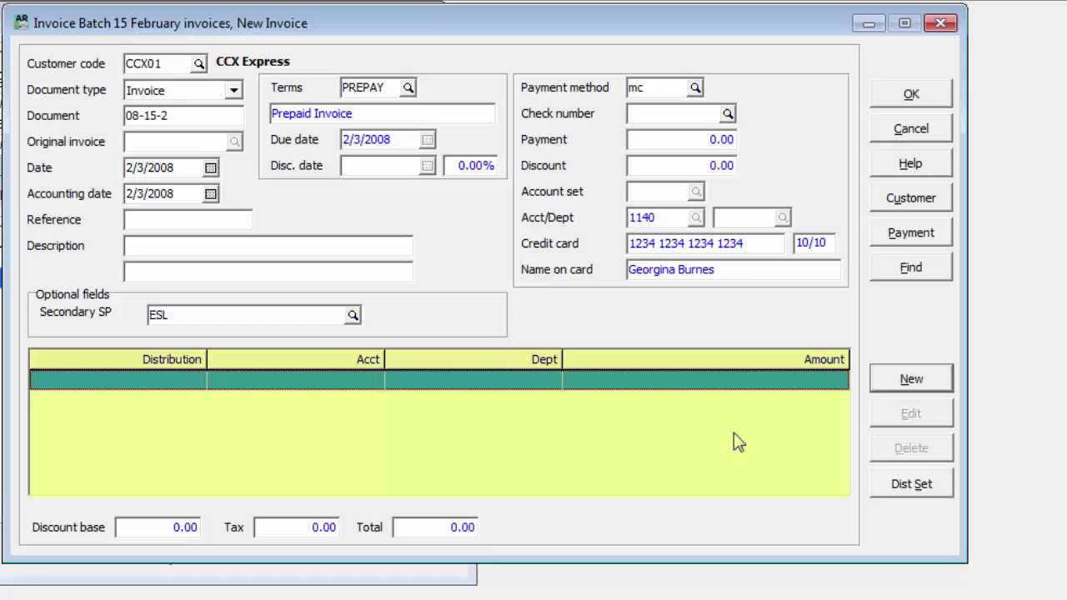
Add a distribution line to account 4000-100 for 600.00 with 4 hours
left_click(882, 378)
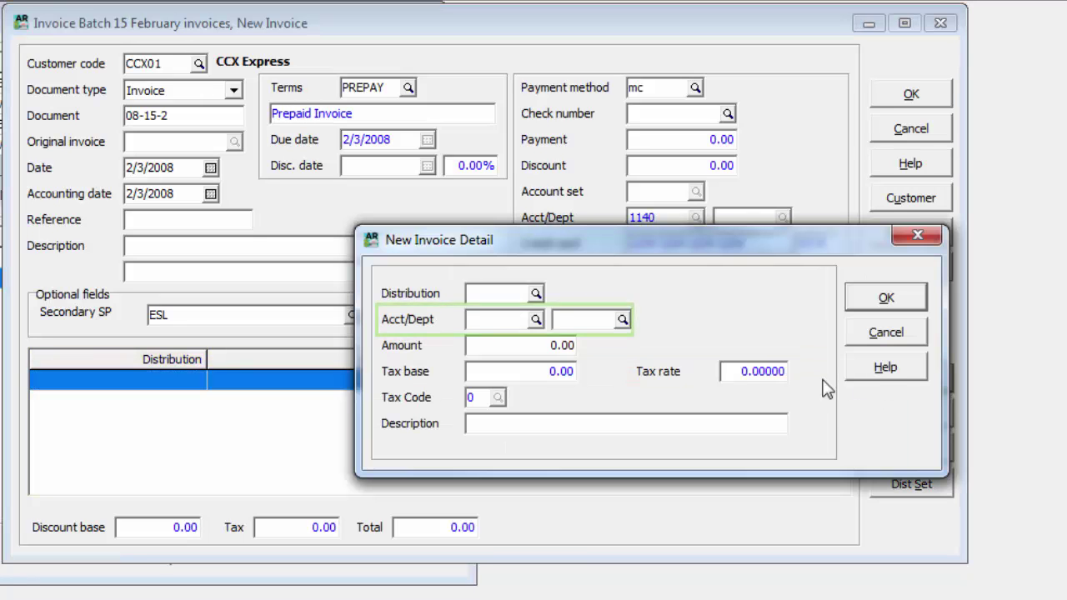
left_click(523, 321)
type("40")
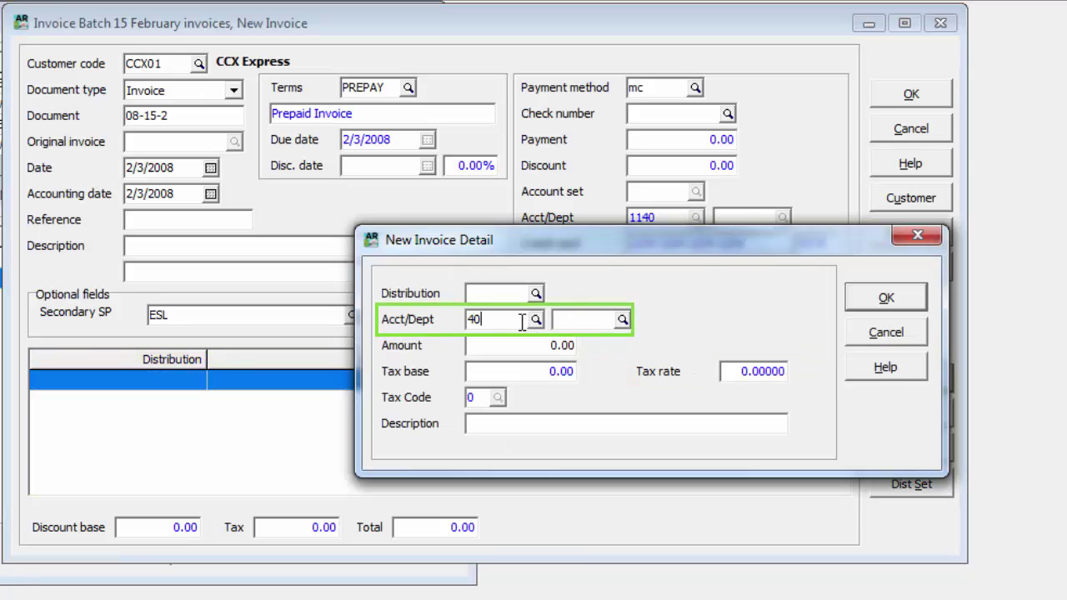
type("00")
left_click(537, 319)
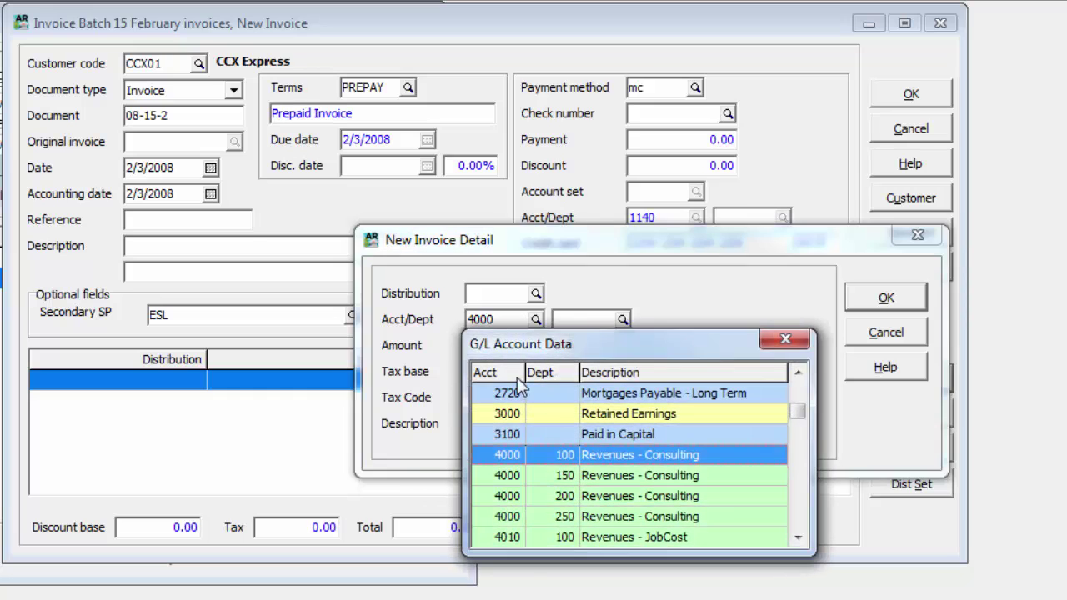
double_click(531, 454)
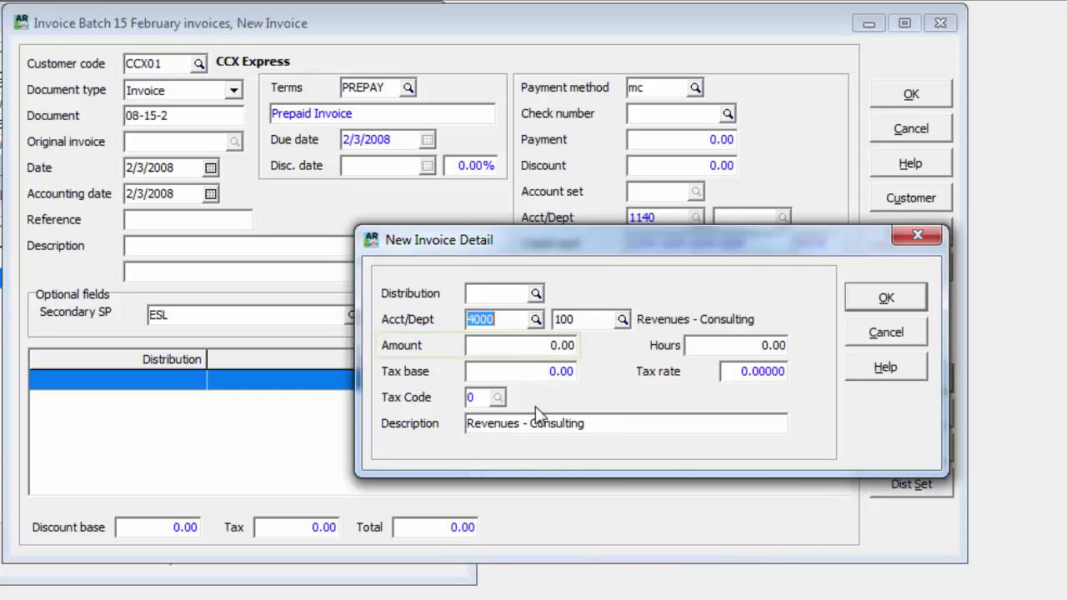
left_click_drag(532, 348, 587, 355)
type("600")
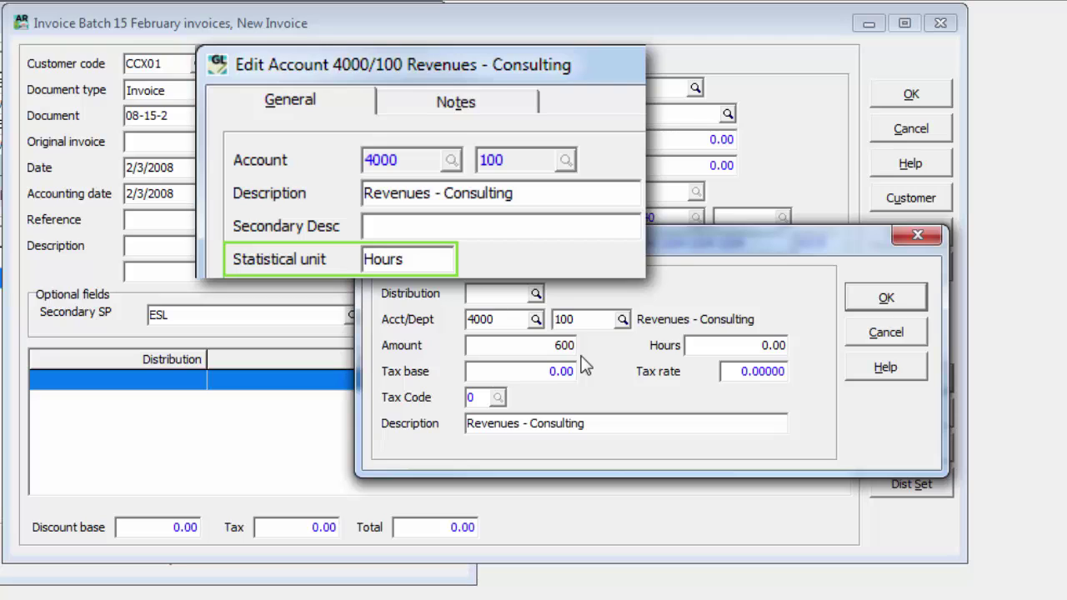
key("Tab")
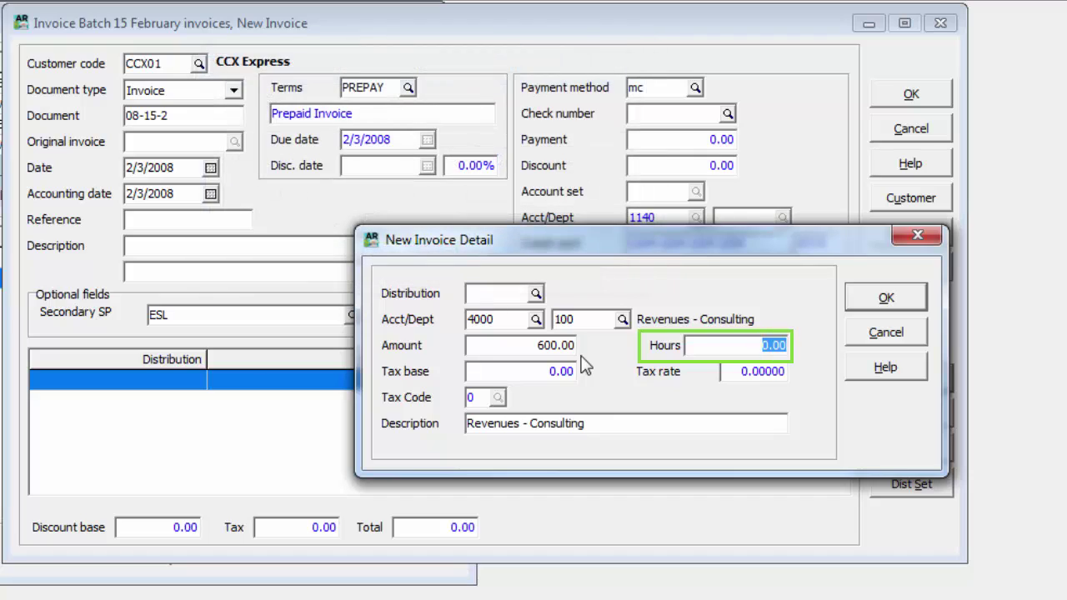
type("4")
key("Tab")
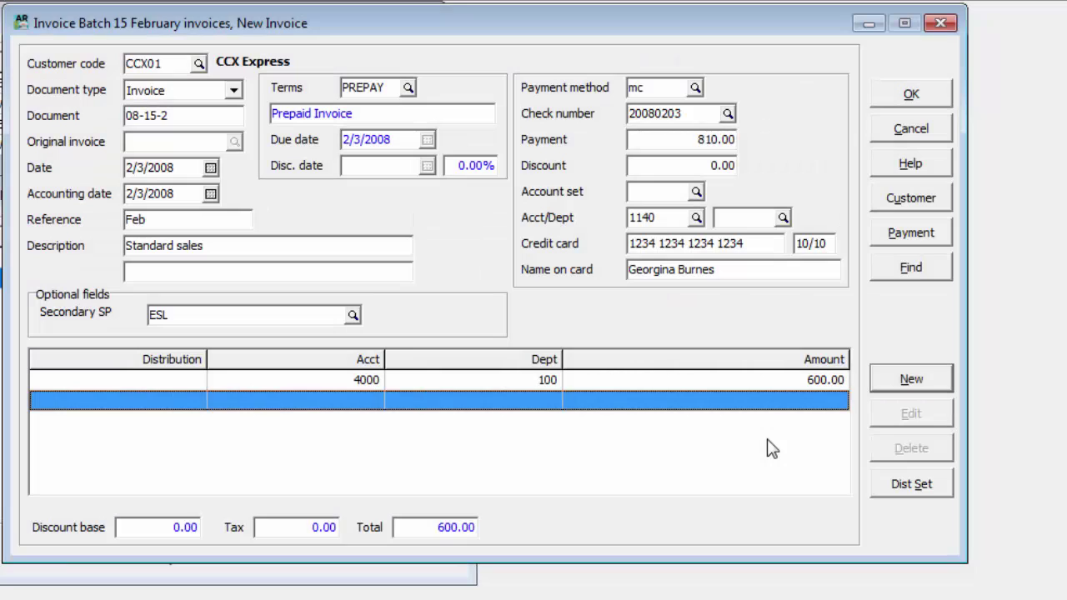
Add a PRO100 distribution line of 210.00 with 10.00 tax, making the total 810.00
left_click(884, 386)
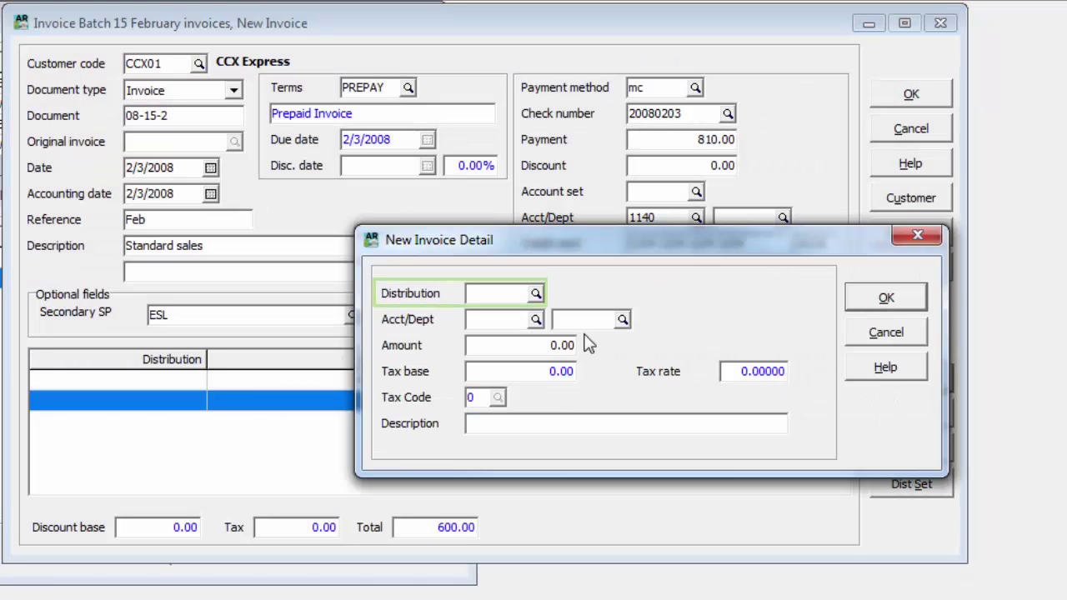
left_click(535, 293)
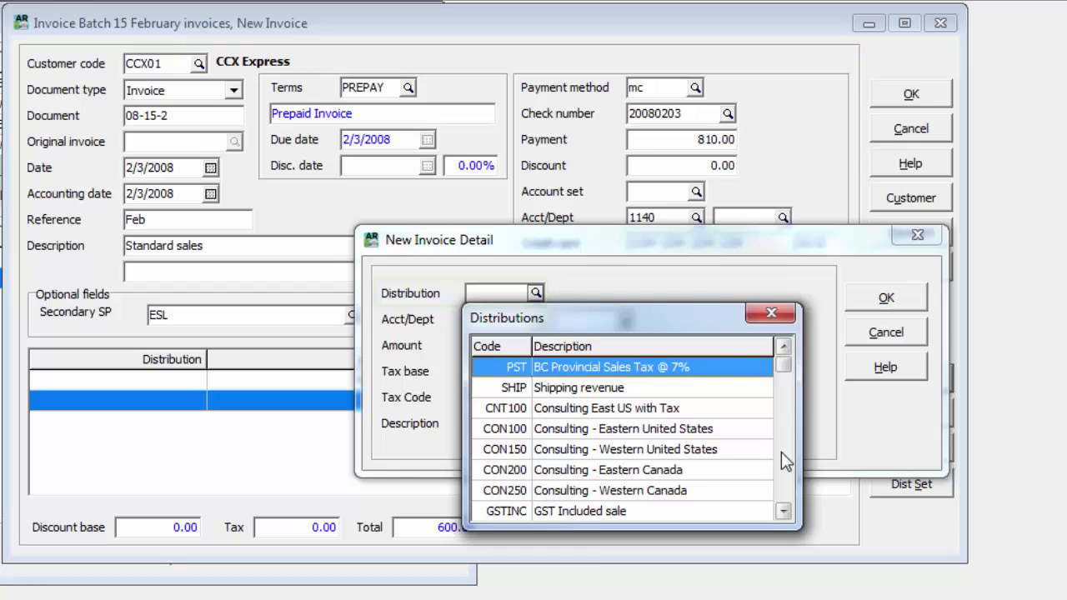
scroll(781, 452, "down", 2)
double_click(770, 449)
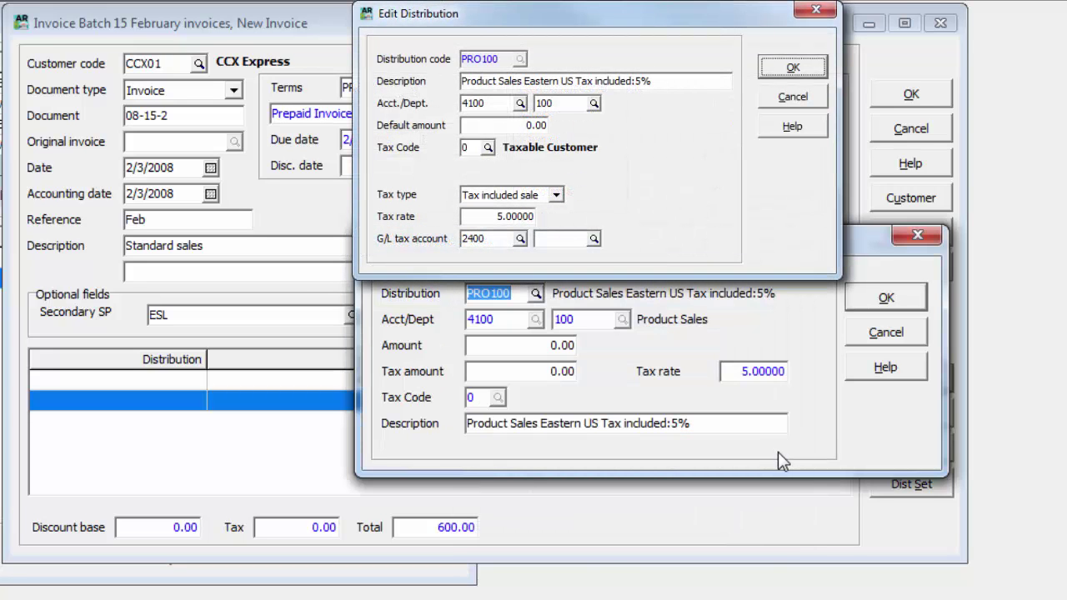
key("Tab")
type("210")
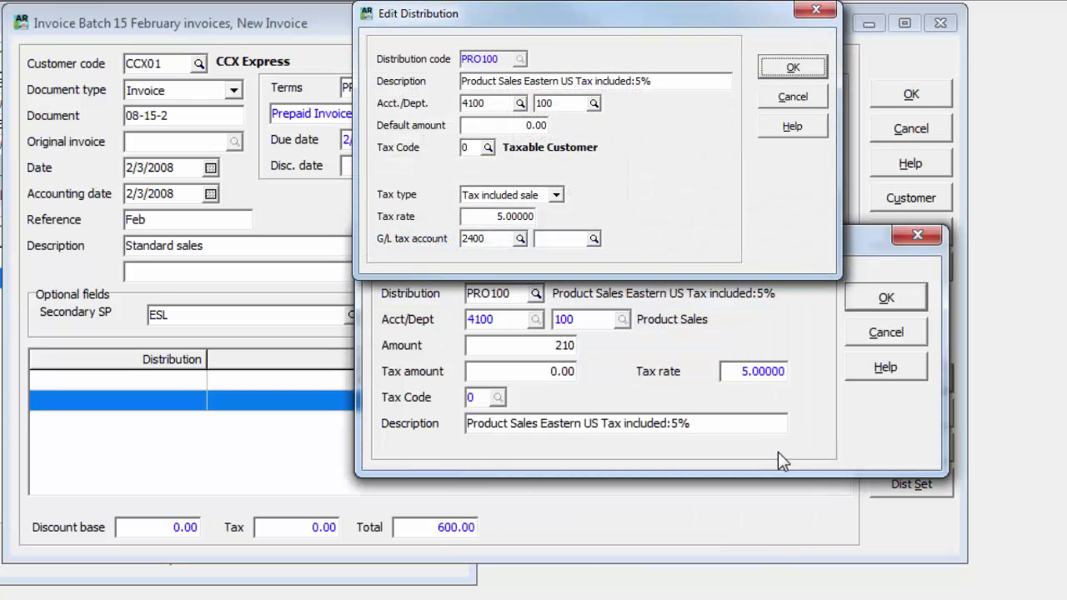
key("Tab")
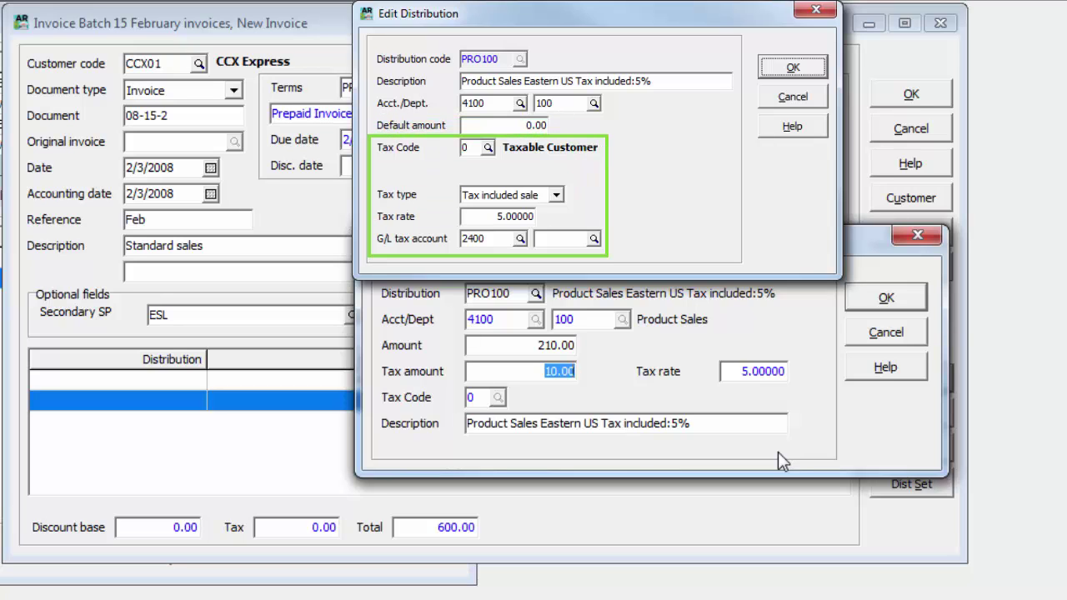
left_click(860, 297)
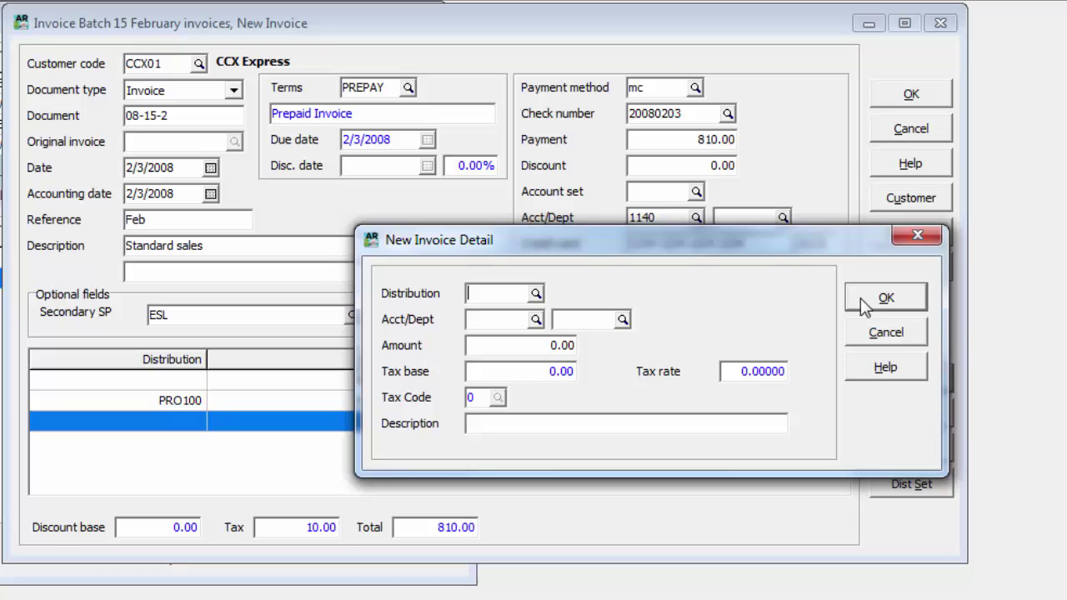
left_click(867, 340)
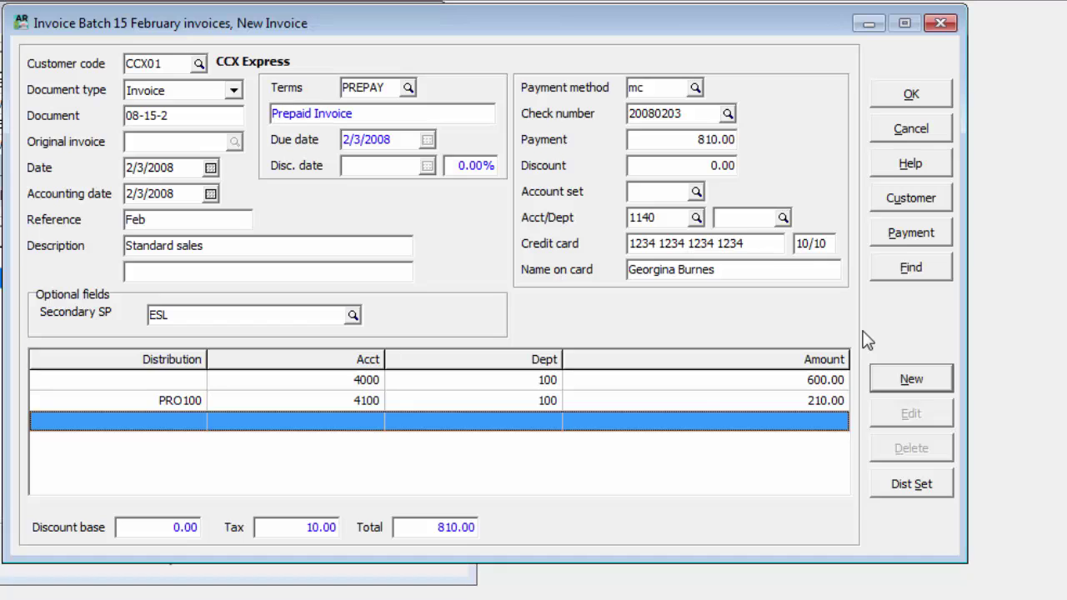
left_click(880, 489)
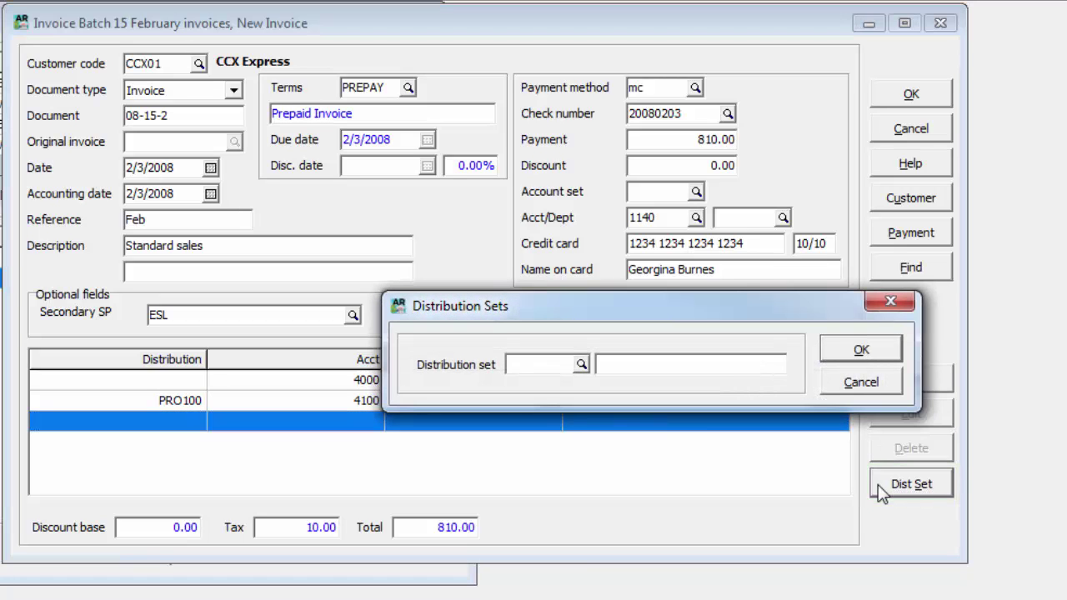
left_click(581, 365)
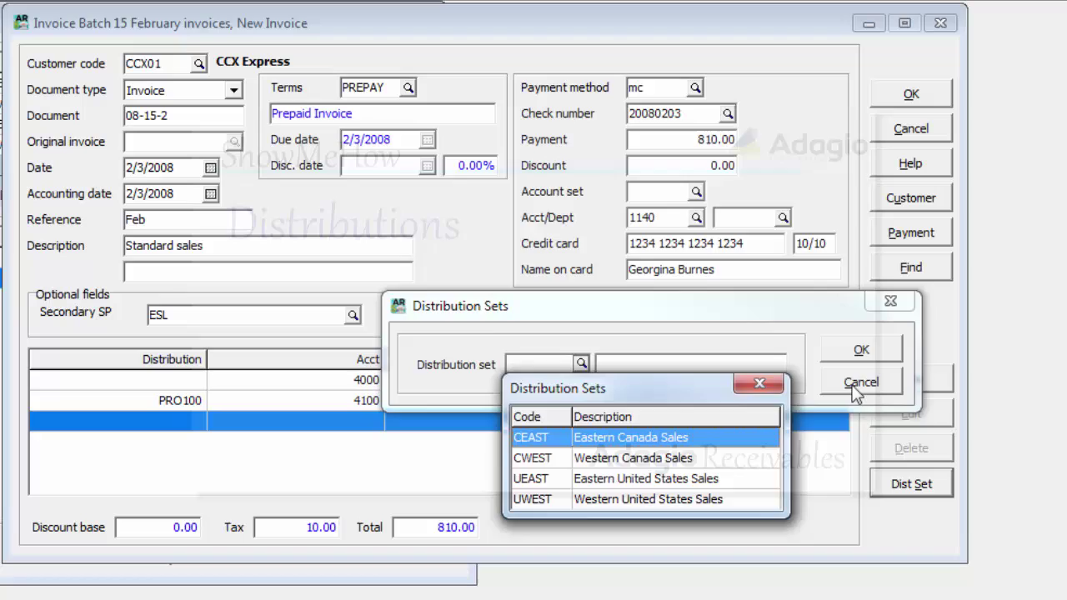
left_click(855, 386)
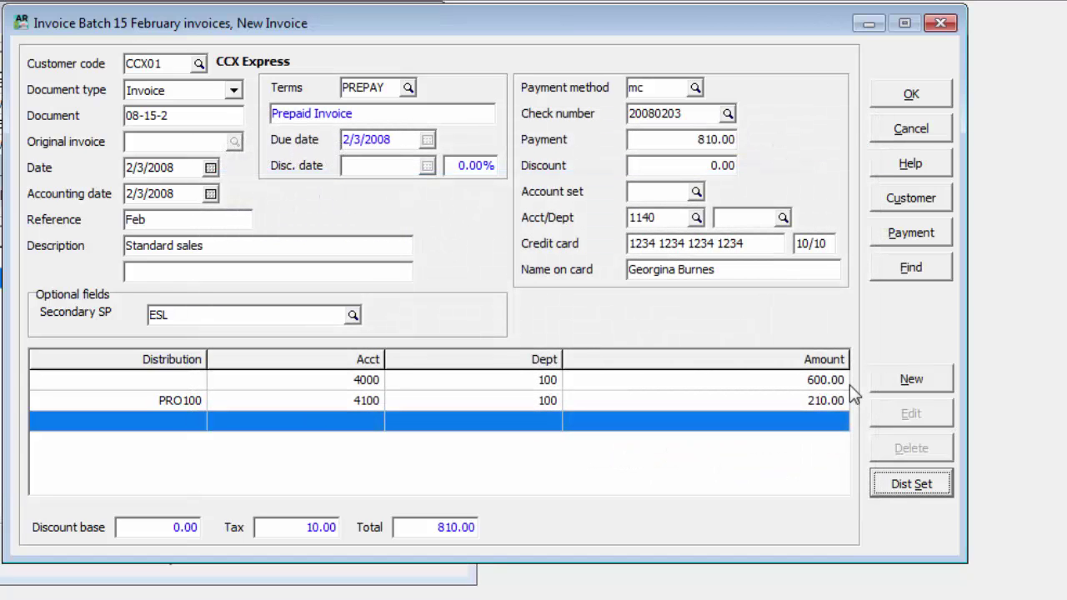
Save the CCX Express invoice 08-15-2
left_click(888, 101)
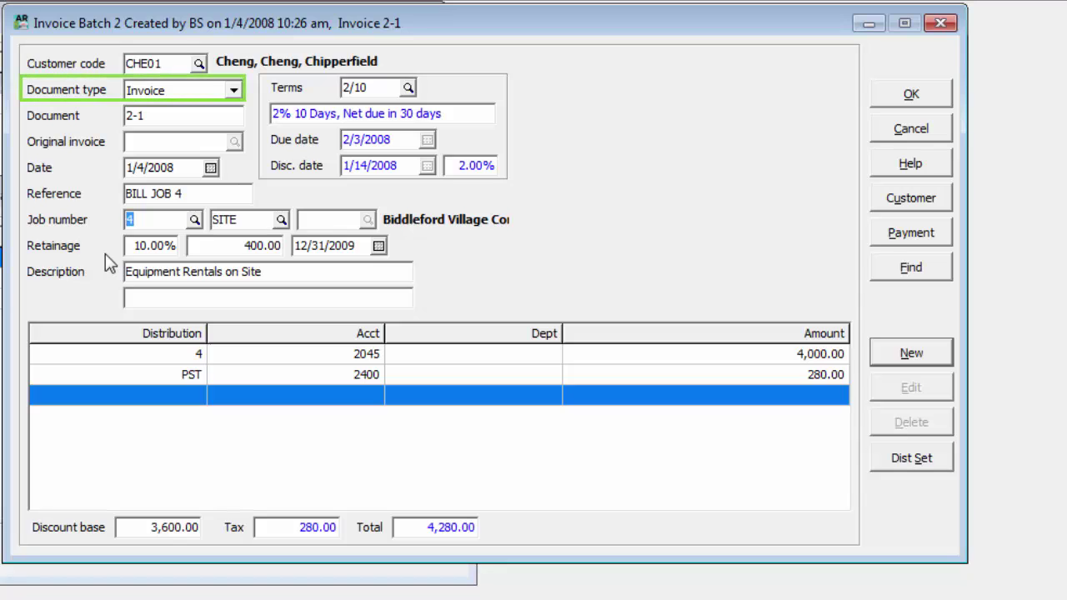
Make invoice 2-1 a retainage invoice against original invoice 961 and select its 137.50 line
left_click(227, 93)
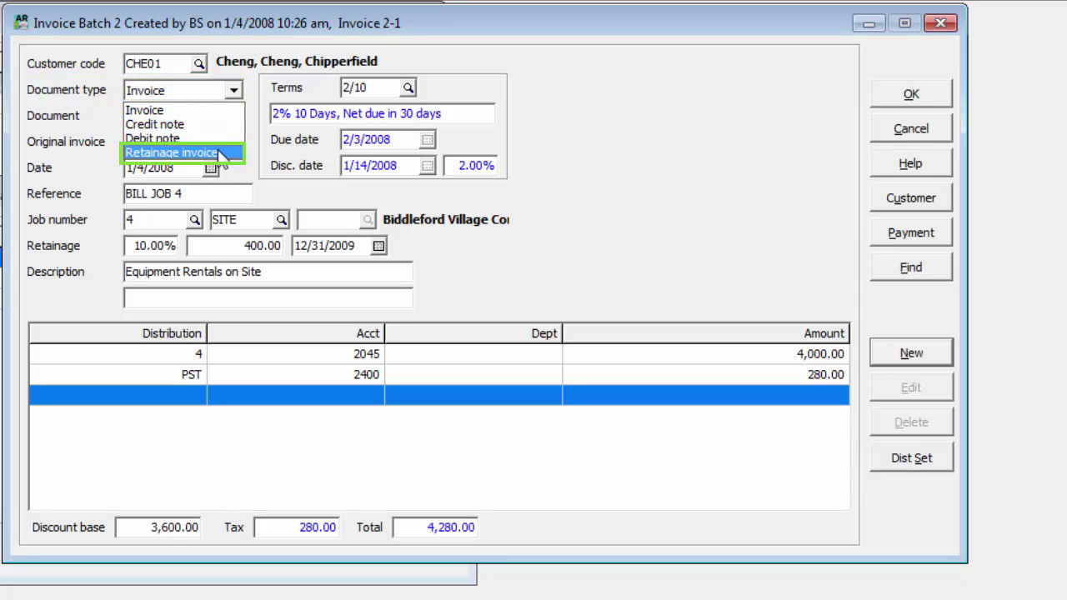
left_click(220, 154)
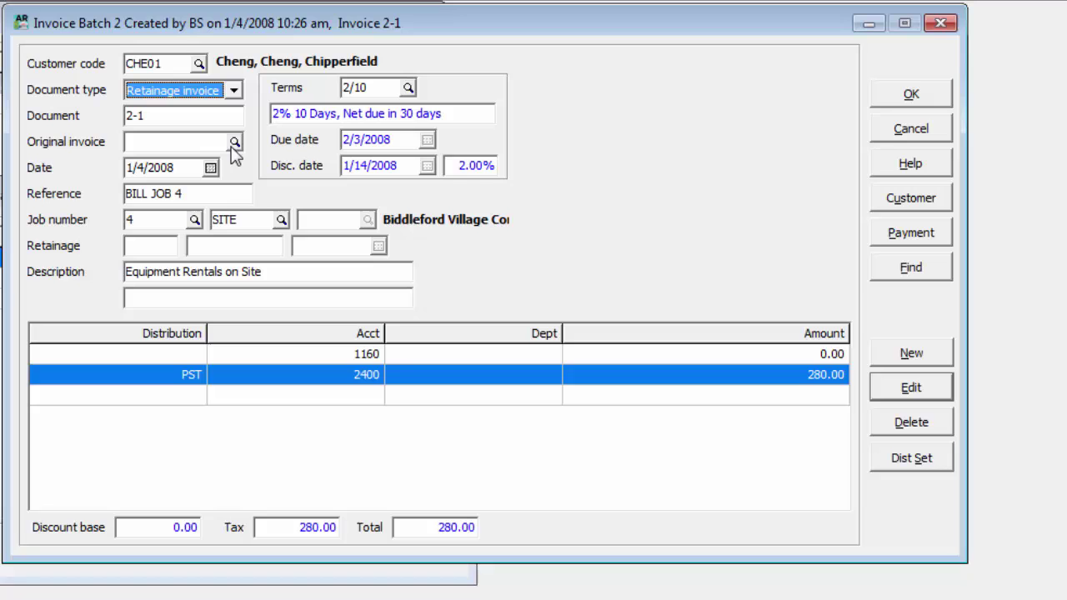
left_click(235, 141)
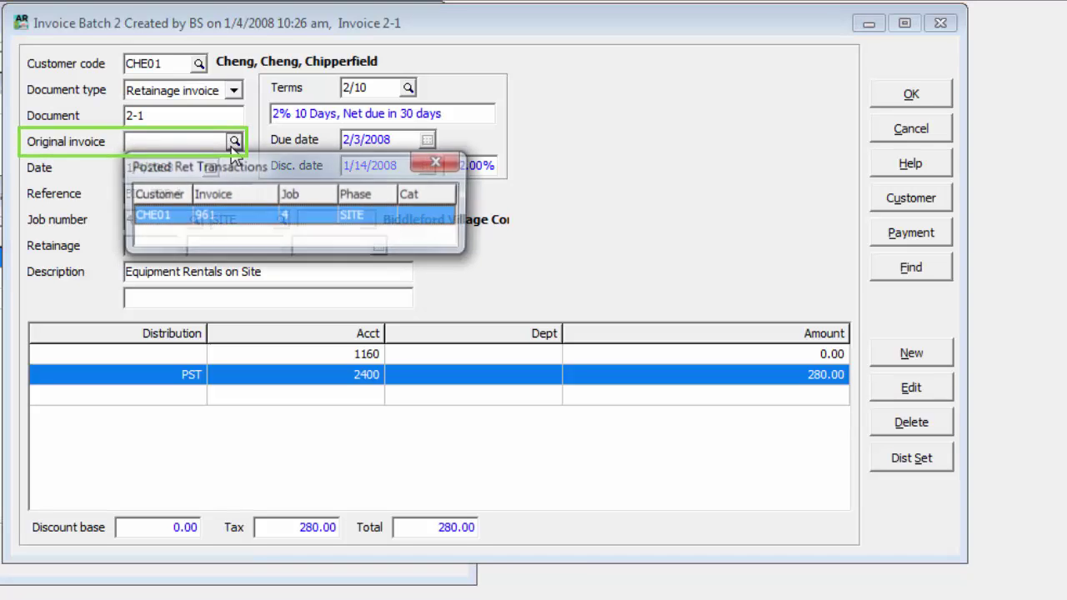
double_click(236, 215)
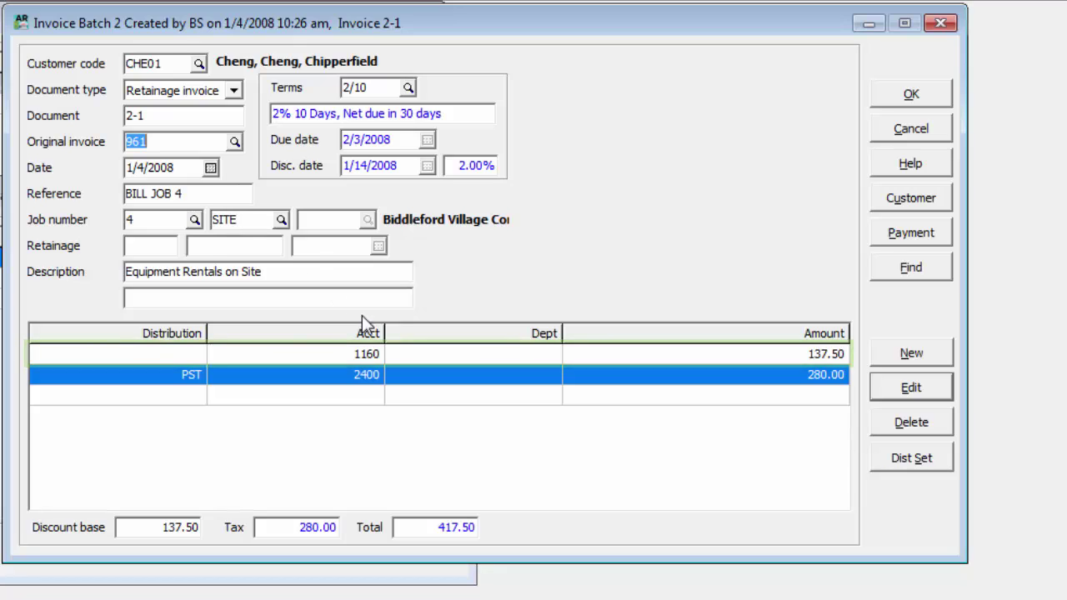
left_click(442, 356)
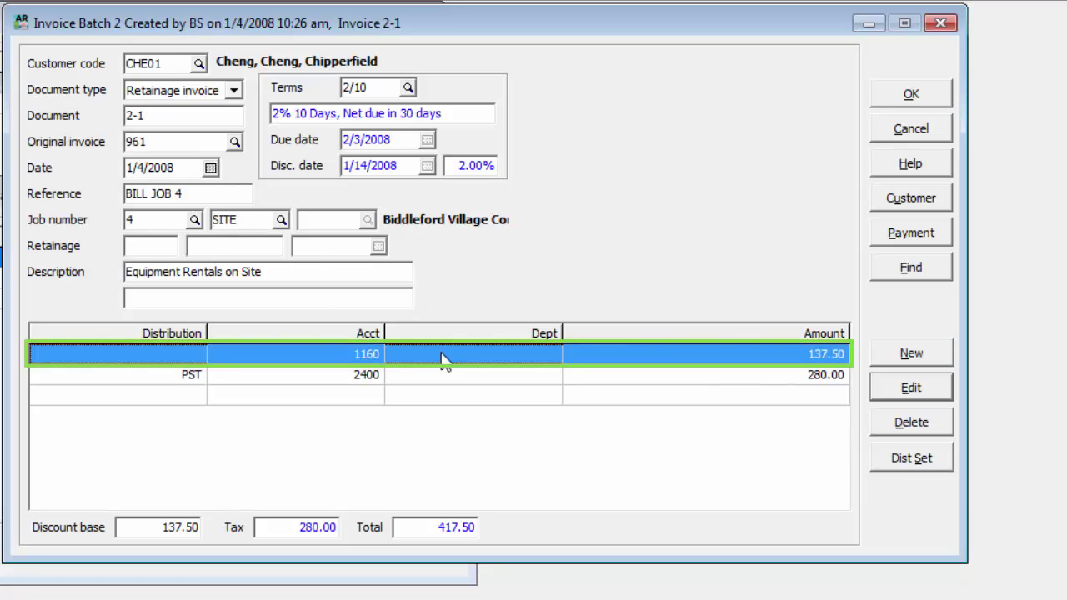